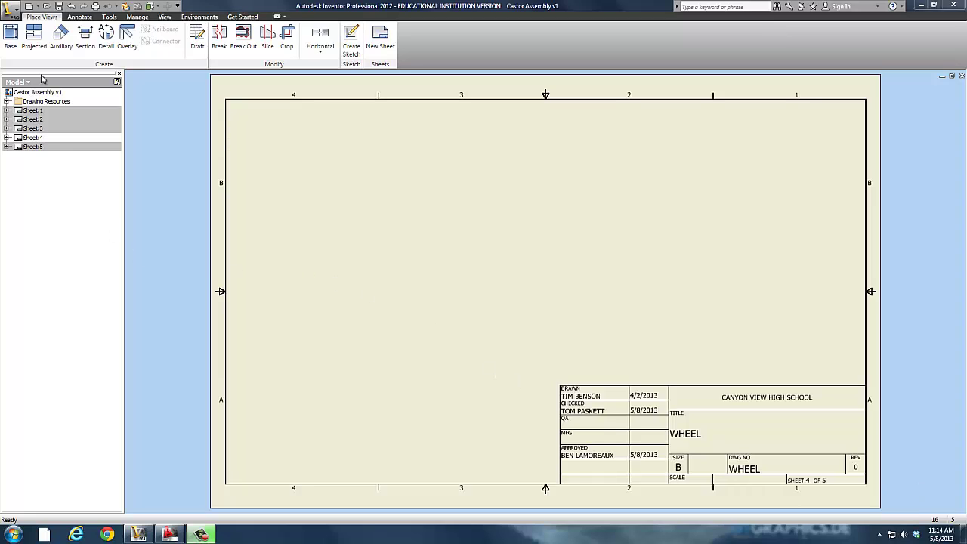
# Review sheets 1, 2 and 3 of the Castor Assembly drawing, then switch to blank sheet 4.
pyautogui.click(23, 111)
pyautogui.doubleClick(23, 112)
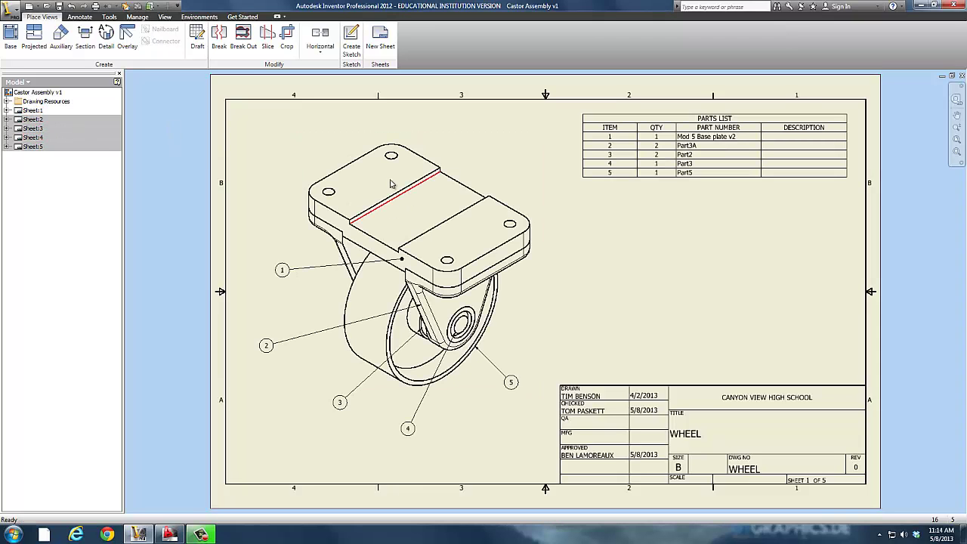
pyautogui.doubleClick(32, 119)
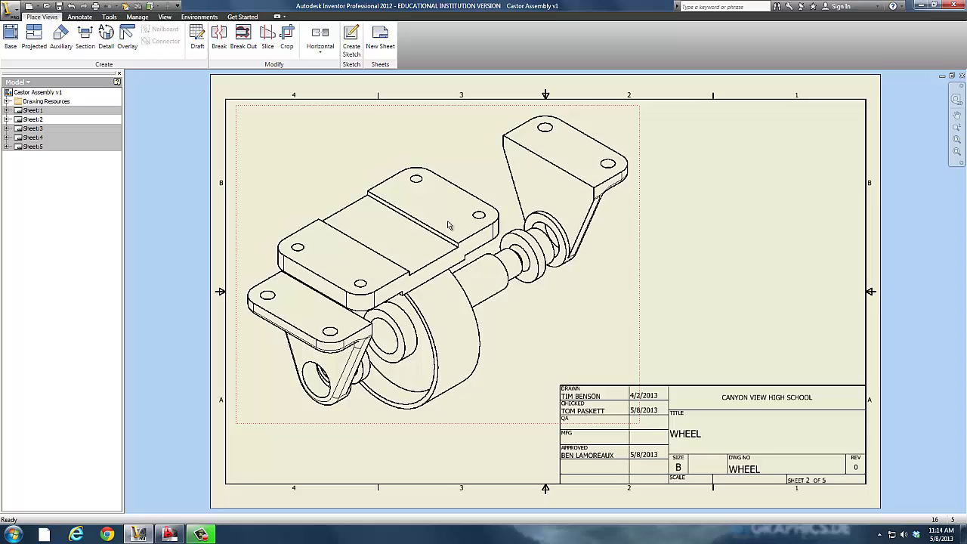
pyautogui.doubleClick(29, 128)
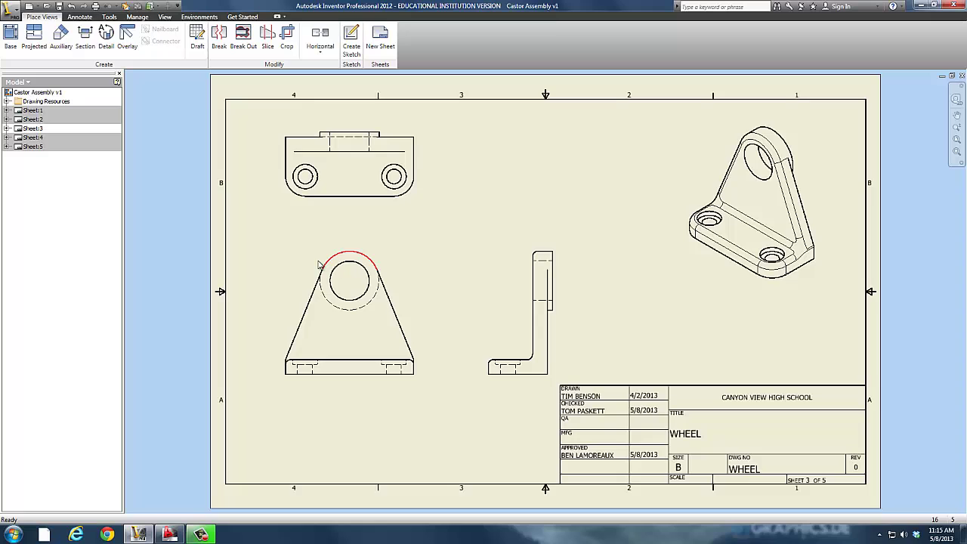
pyautogui.doubleClick(29, 138)
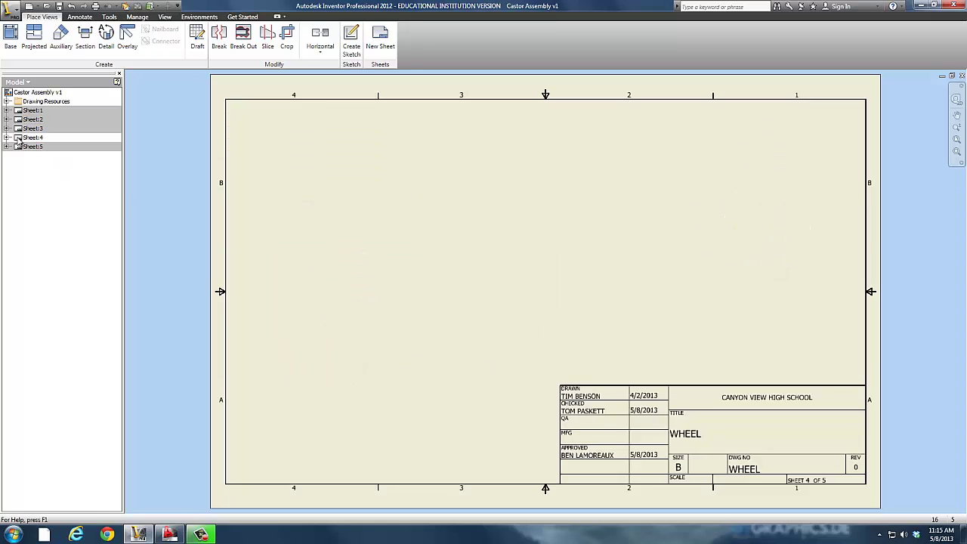
# Place a 1:1 front base view of Castor Plate.ipt left of the sheet centre.
pyautogui.click(10, 35)
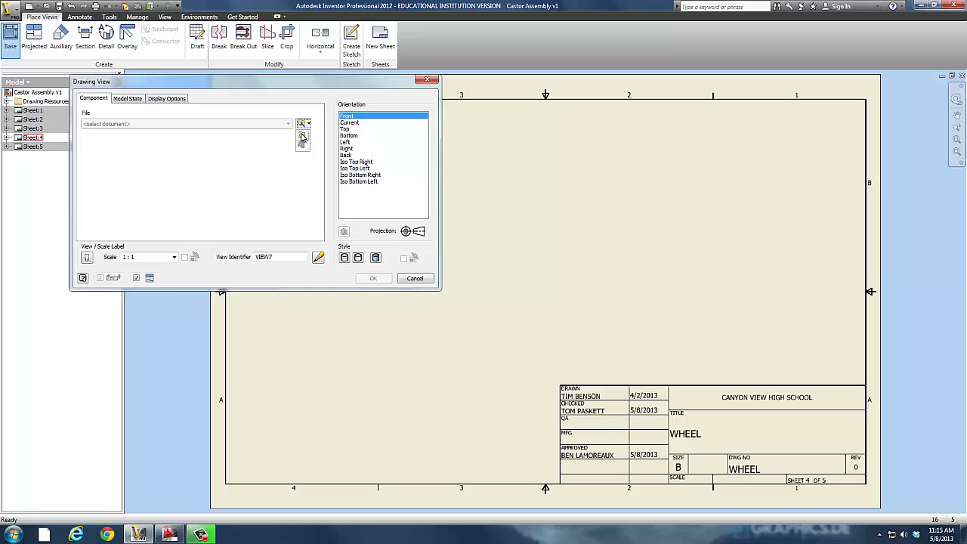
pyautogui.click(301, 137)
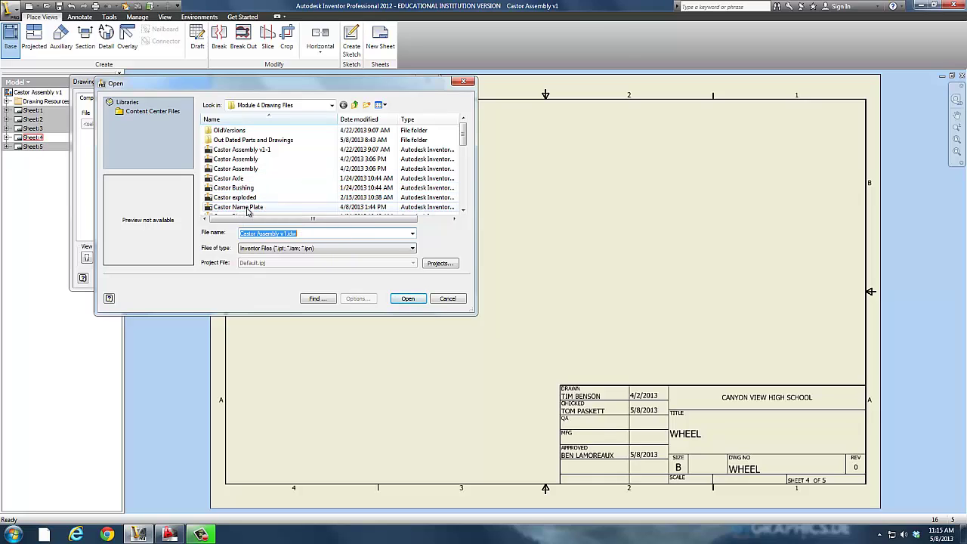
pyautogui.moveTo(464, 134); pyautogui.dragTo(463, 148)
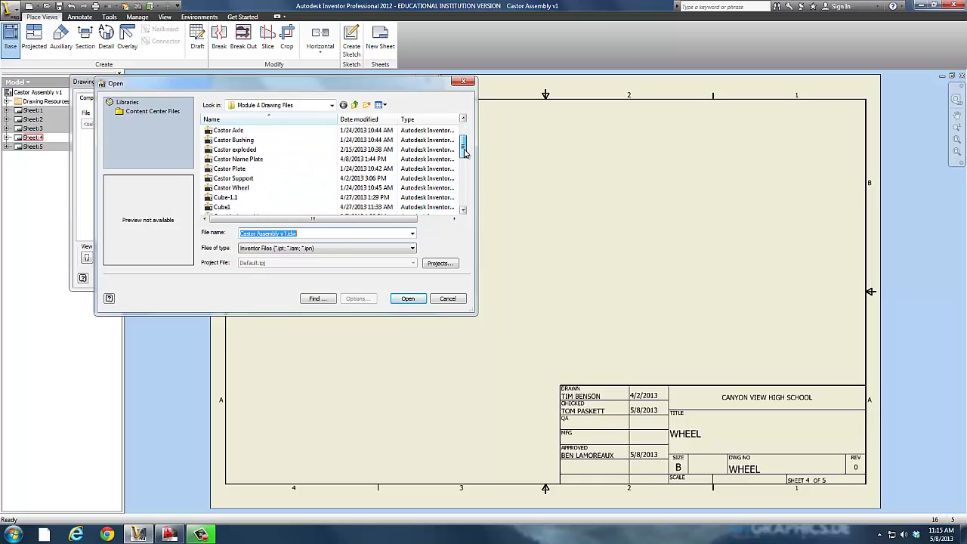
pyautogui.click(242, 170)
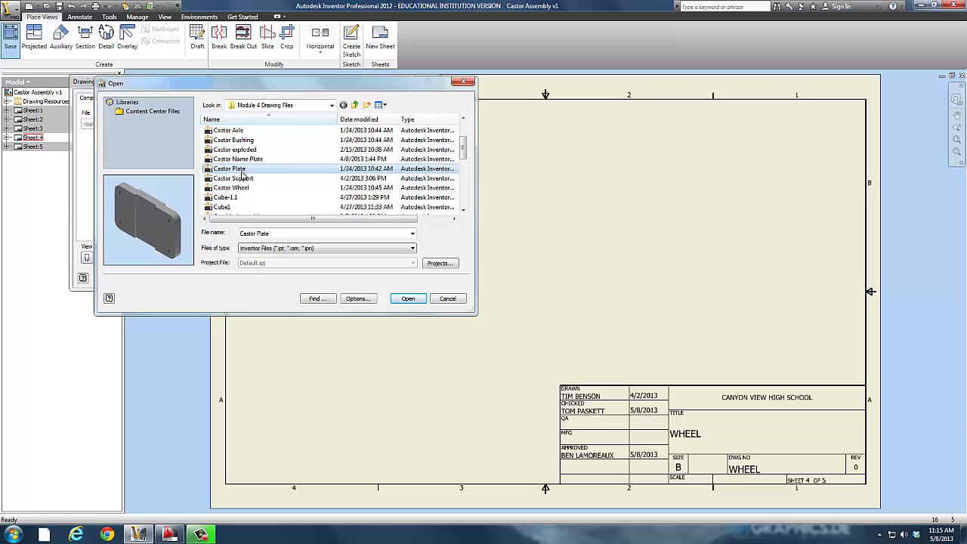
pyautogui.click(407, 299)
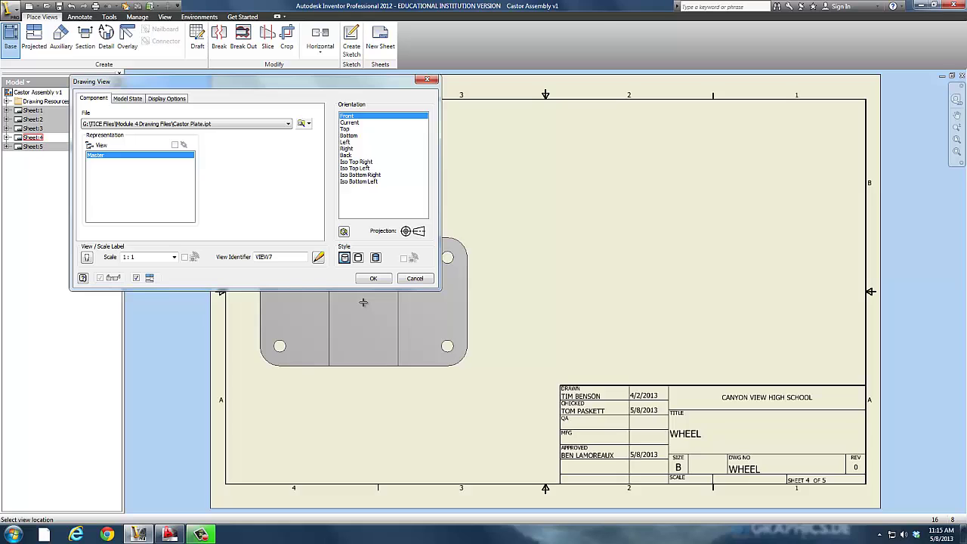
pyautogui.click(365, 304)
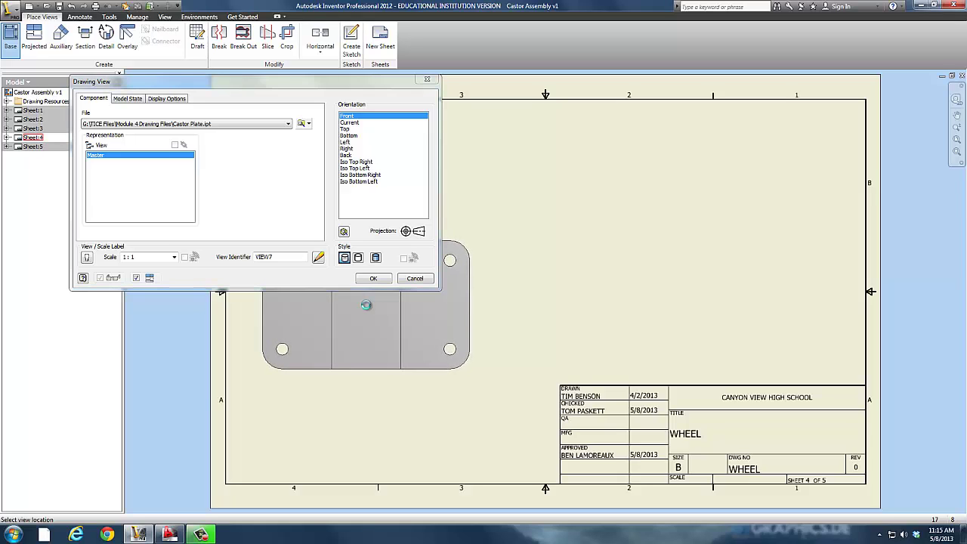
# Project side, top and isometric views from the Castor Plate front view.
pyautogui.click(416, 300)
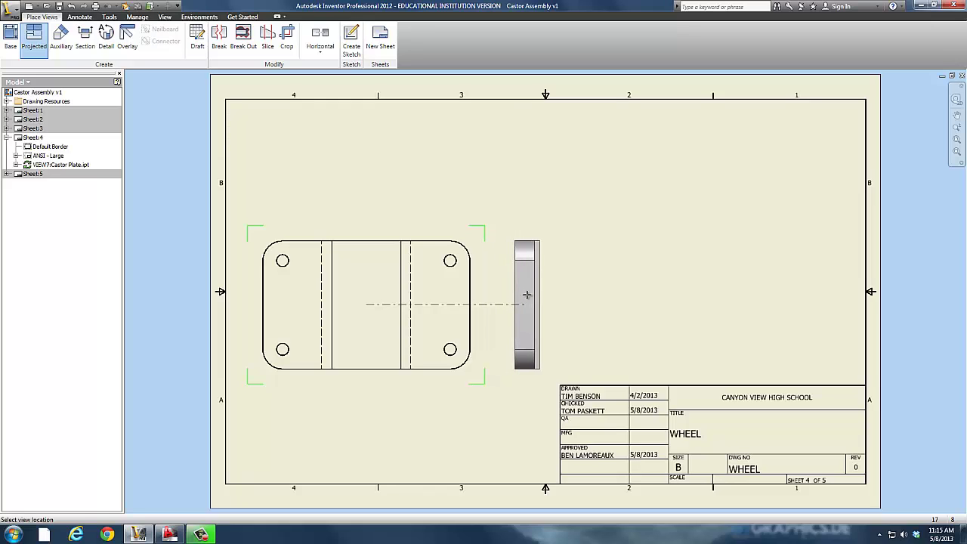
pyautogui.click(527, 296)
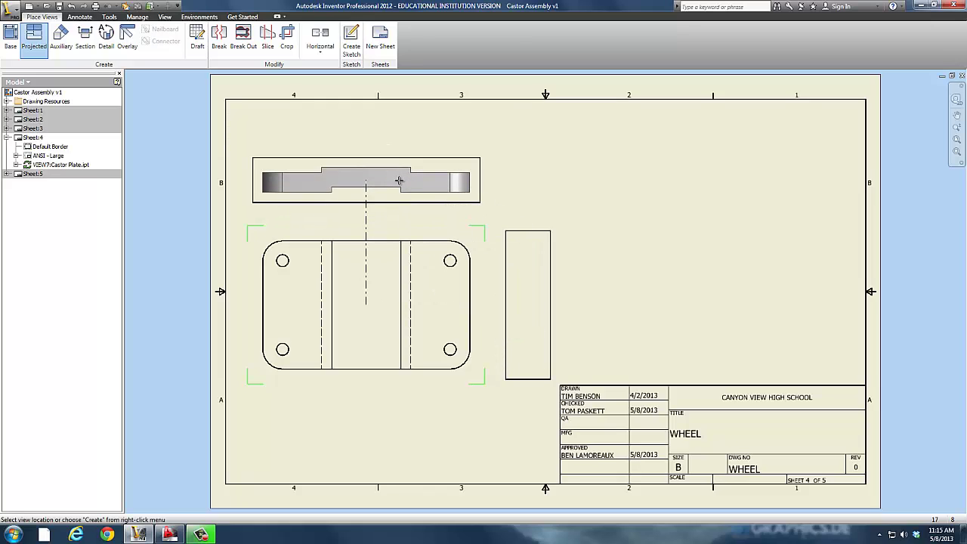
pyautogui.click(399, 180)
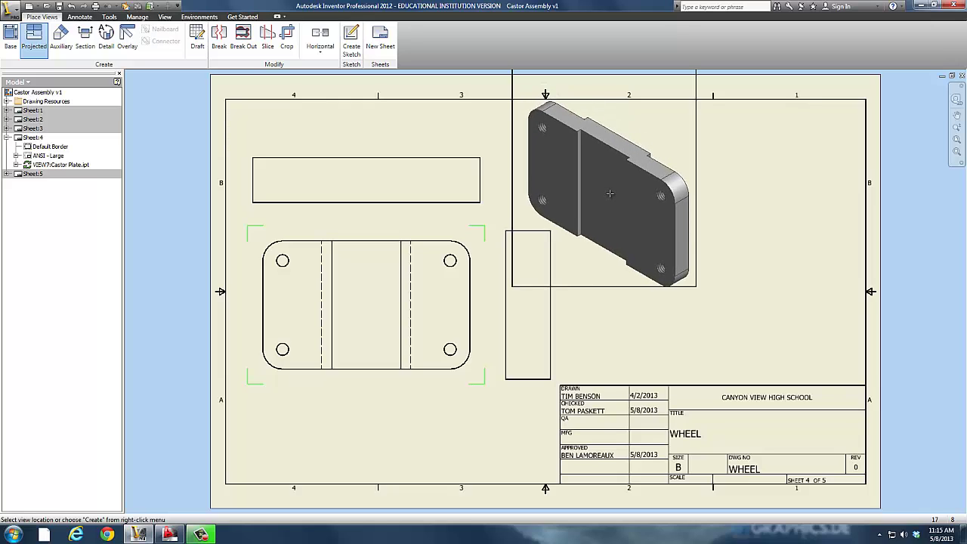
pyautogui.click(613, 198)
pyautogui.rightClick(612, 198)
pyautogui.click(635, 196)
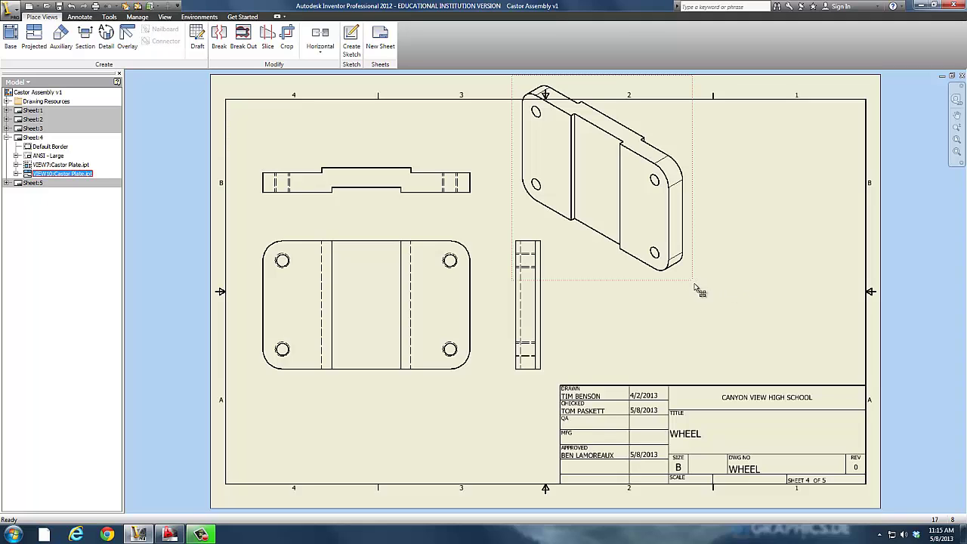
# Move the isometric view to the upper-right corner and spread the side, front and top views apart.
pyautogui.moveTo(696, 288); pyautogui.dragTo(857, 303)
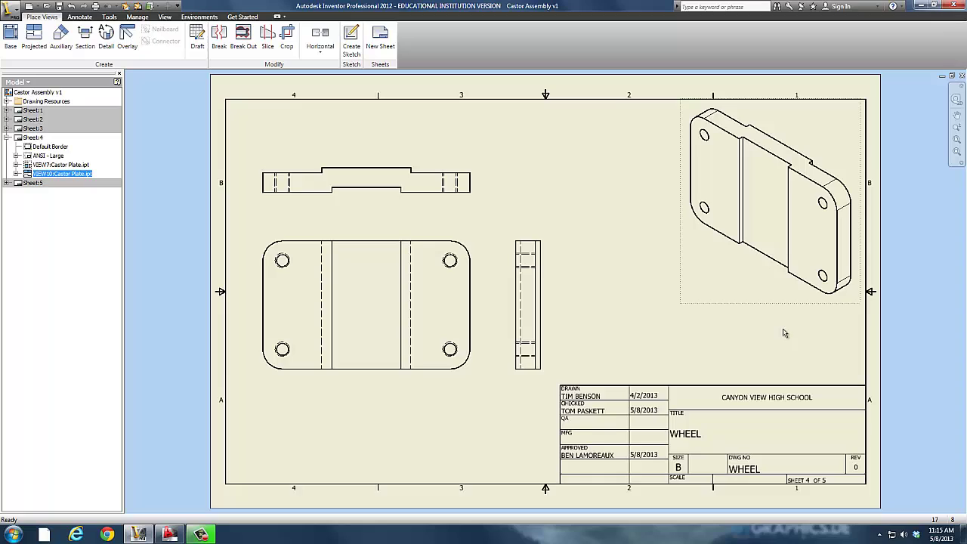
pyautogui.click(556, 303)
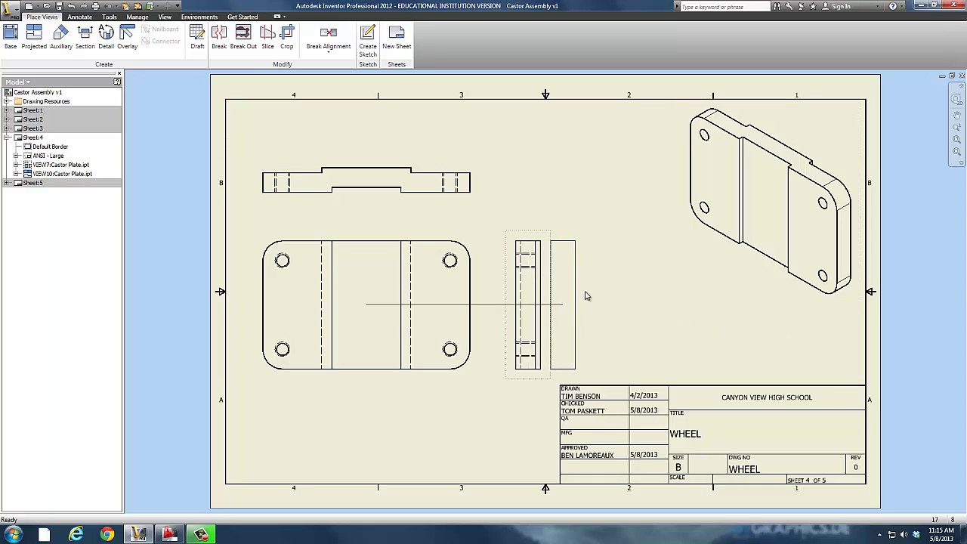
pyautogui.moveTo(588, 282); pyautogui.dragTo(586, 295)
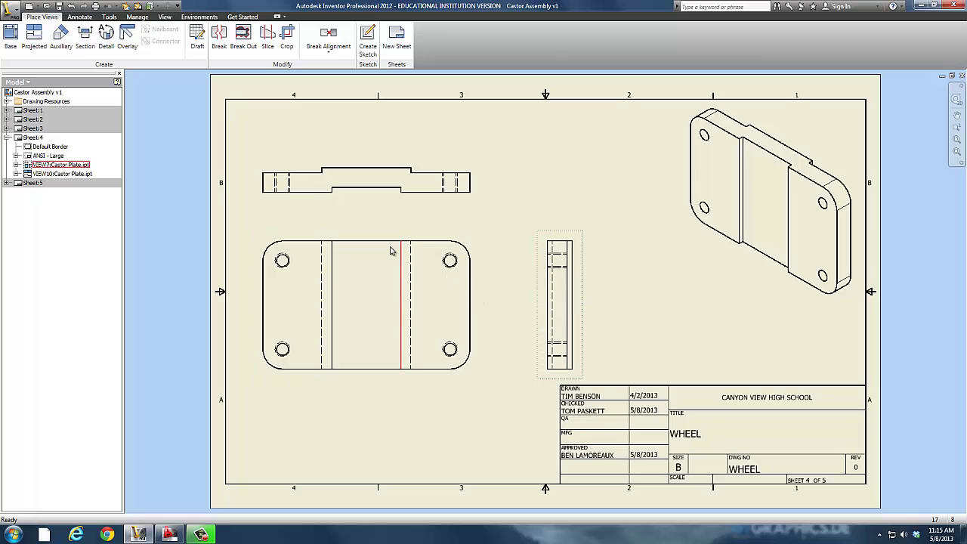
pyautogui.moveTo(357, 378)
pyautogui.mouseDown()
pyautogui.moveTo(361, 360)
pyautogui.moveTo(339, 377)
pyautogui.moveTo(407, 373)
pyautogui.moveTo(371, 380)
pyautogui.mouseUp()
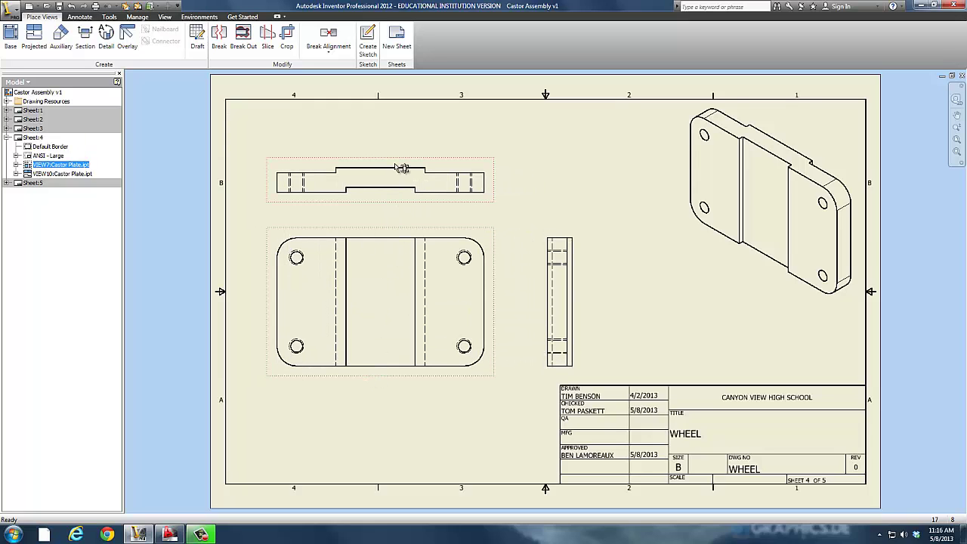
pyautogui.moveTo(394, 157); pyautogui.dragTo(393, 136)
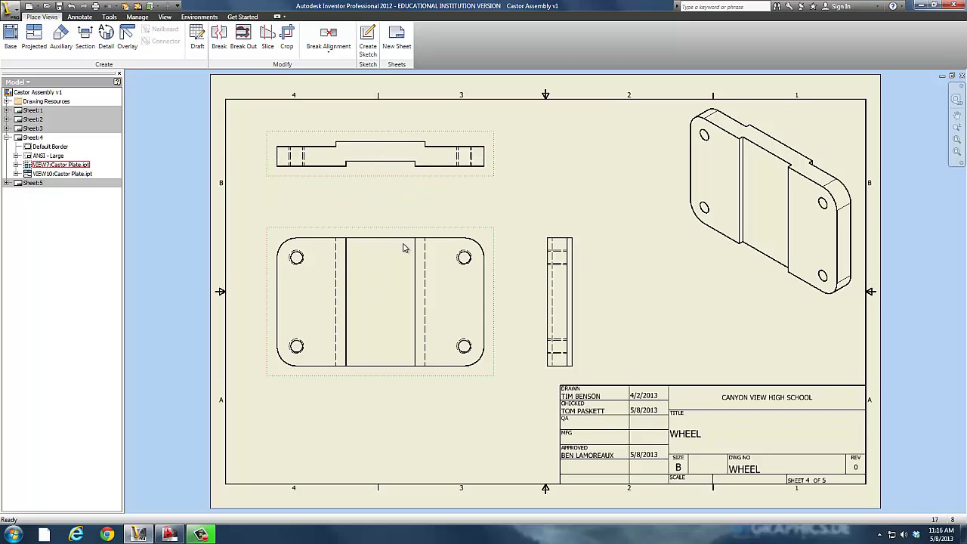
# Set the Castor Plate front view to 1/2 scale, shrinking its aligned top and side views too.
pyautogui.rightClick(428, 380)
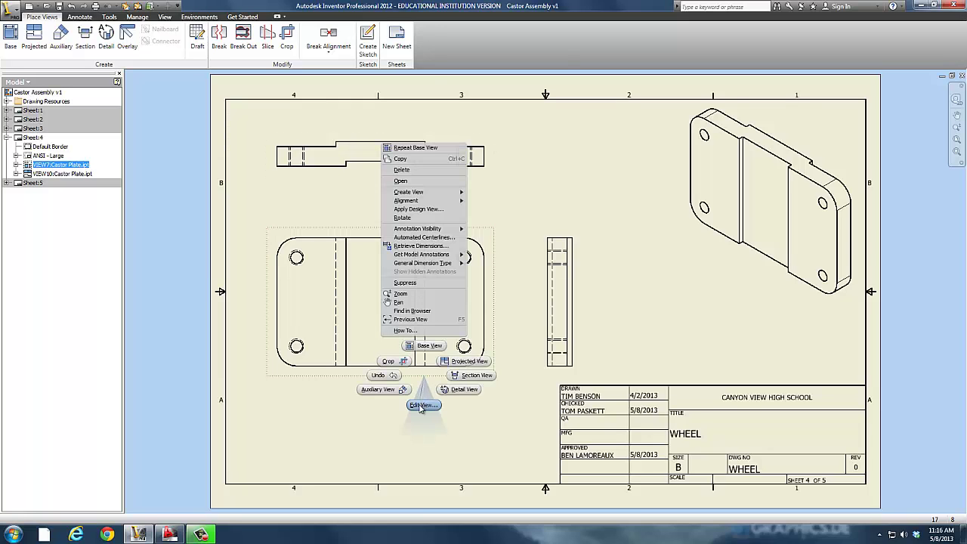
pyautogui.click(421, 406)
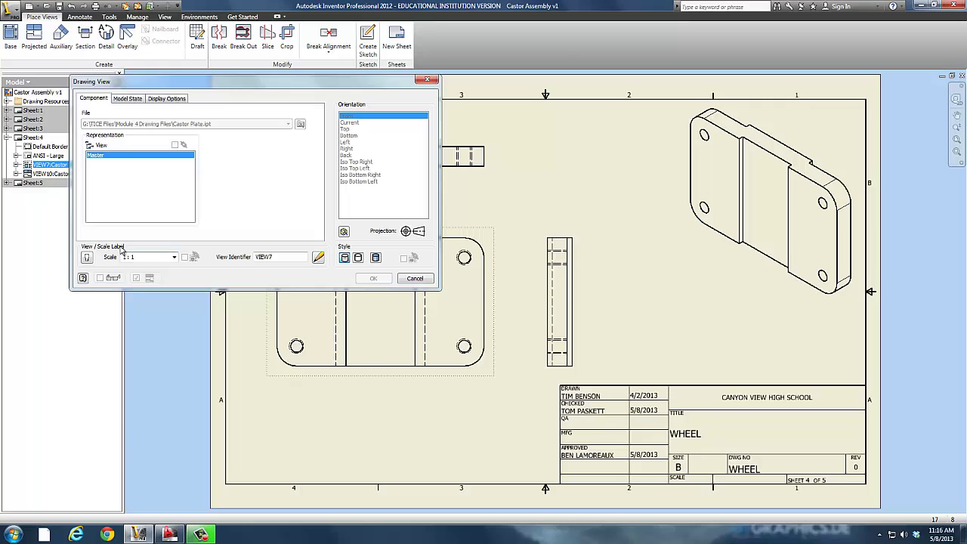
pyautogui.click(174, 258)
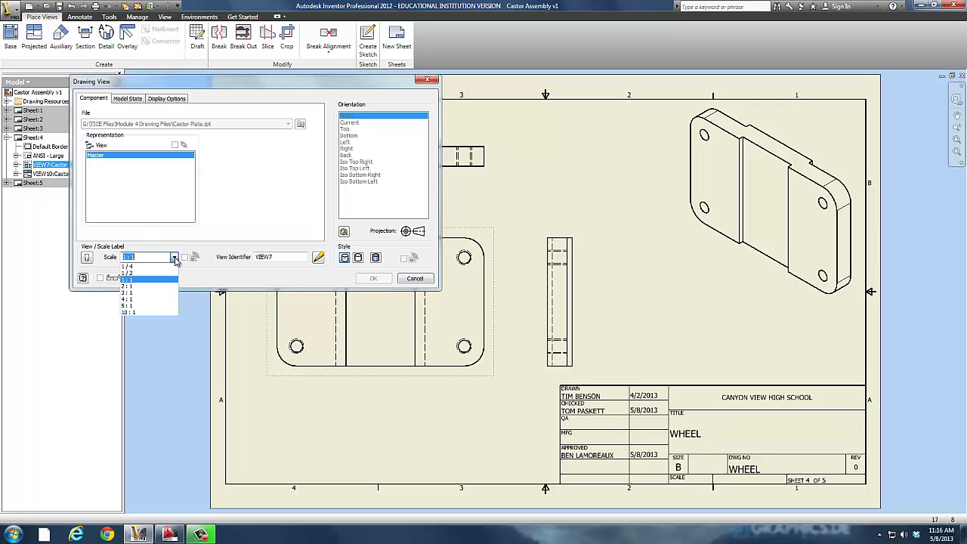
pyautogui.click(132, 274)
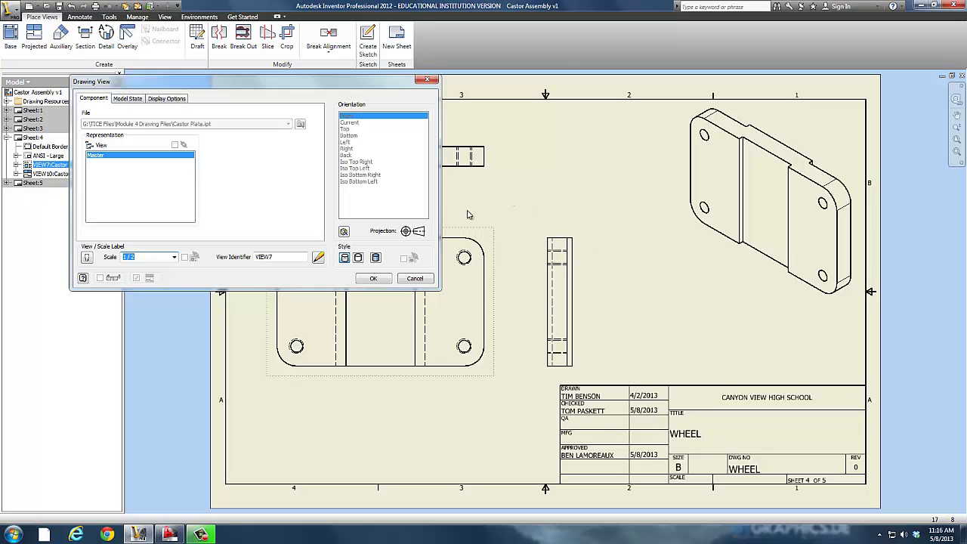
pyautogui.click(376, 278)
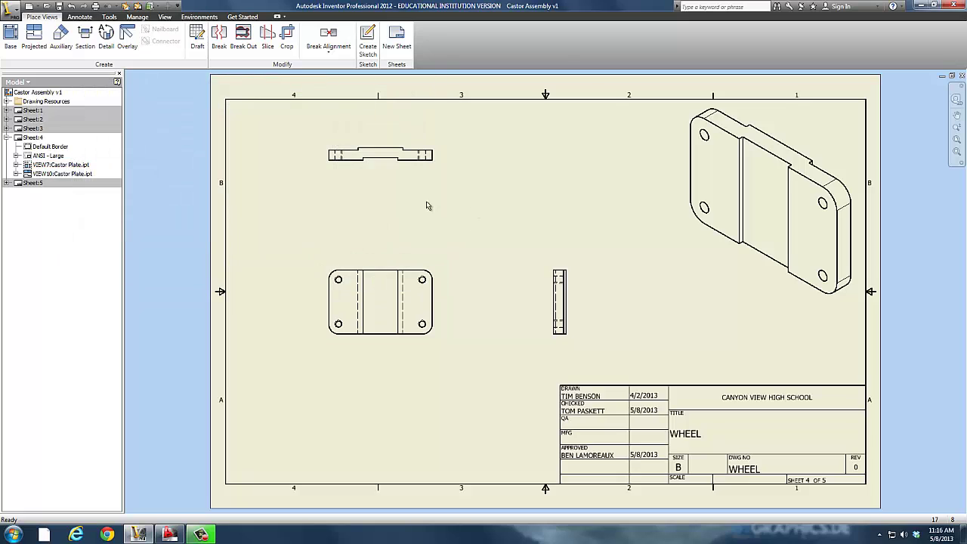
# Drag the half-scale Castor Plate front, top and side views into a tight group at upper left.
pyautogui.moveTo(393, 266); pyautogui.dragTo(376, 245)
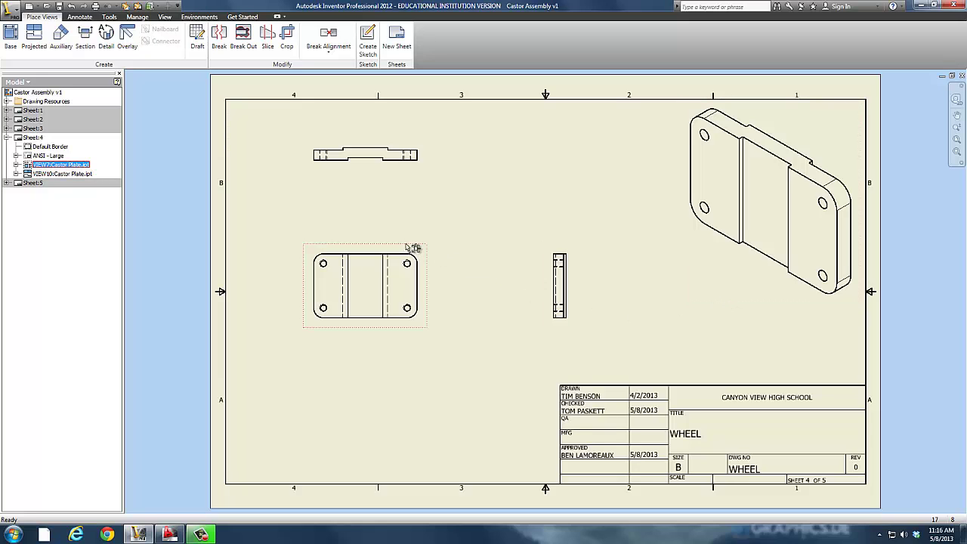
pyautogui.moveTo(408, 248); pyautogui.dragTo(411, 187)
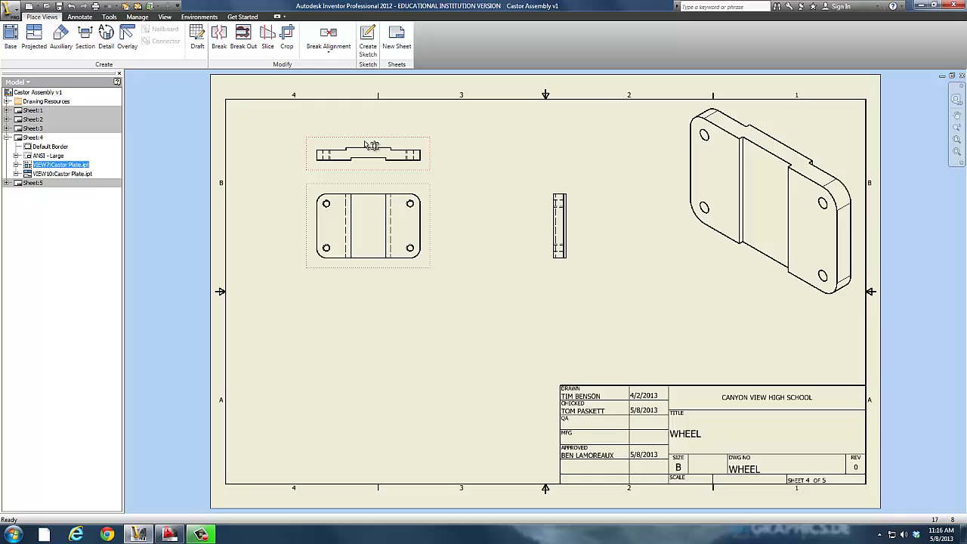
pyautogui.press('Escape')
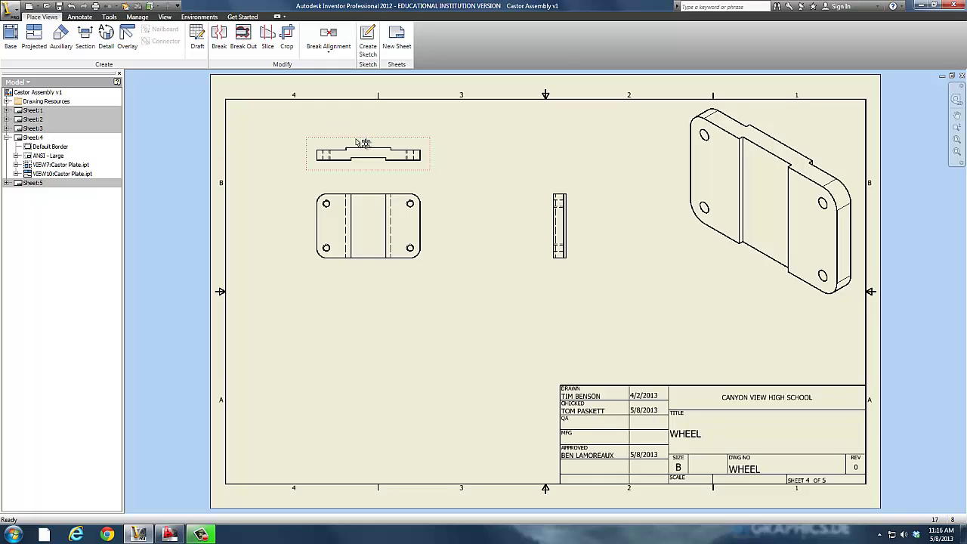
pyautogui.moveTo(347, 140); pyautogui.dragTo(346, 121)
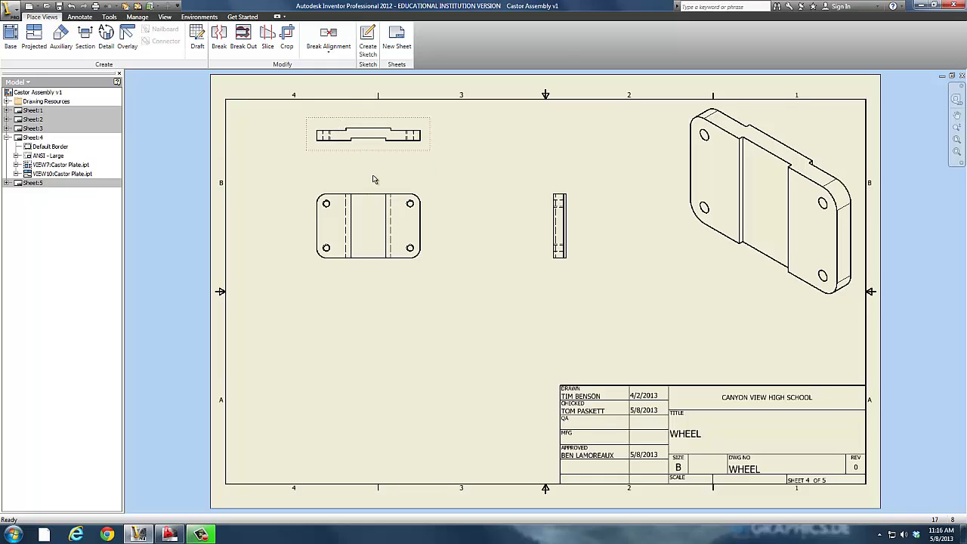
pyautogui.moveTo(374, 179); pyautogui.dragTo(312, 172)
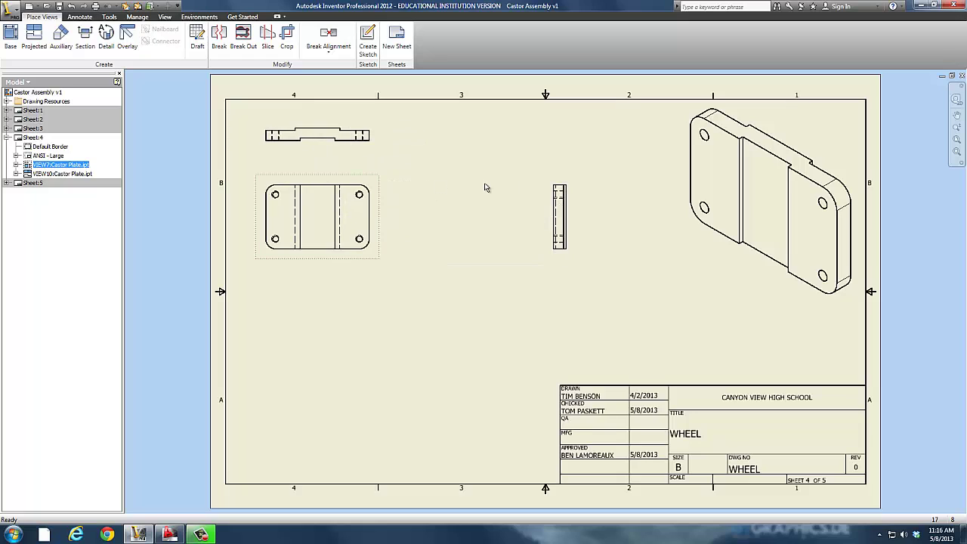
pyautogui.moveTo(546, 216); pyautogui.dragTo(389, 217)
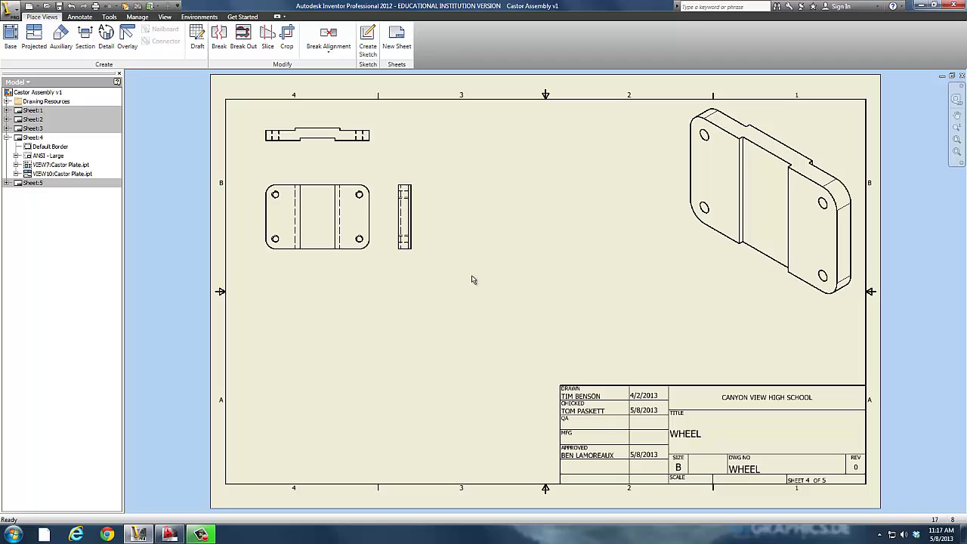
# Place a 1:1 Castor Bushing.ipt base view and project its circular end view to the right.
pyautogui.click(10, 37)
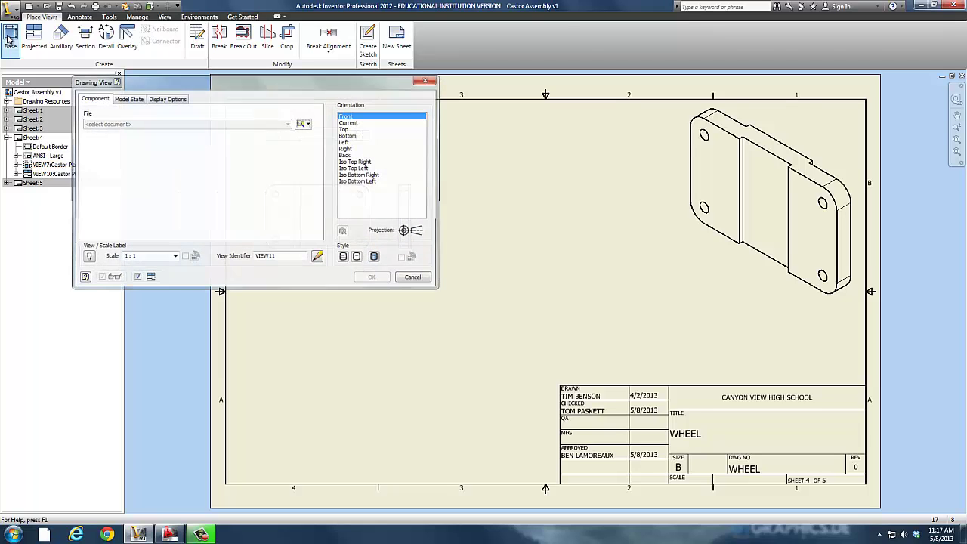
pyautogui.click(301, 124)
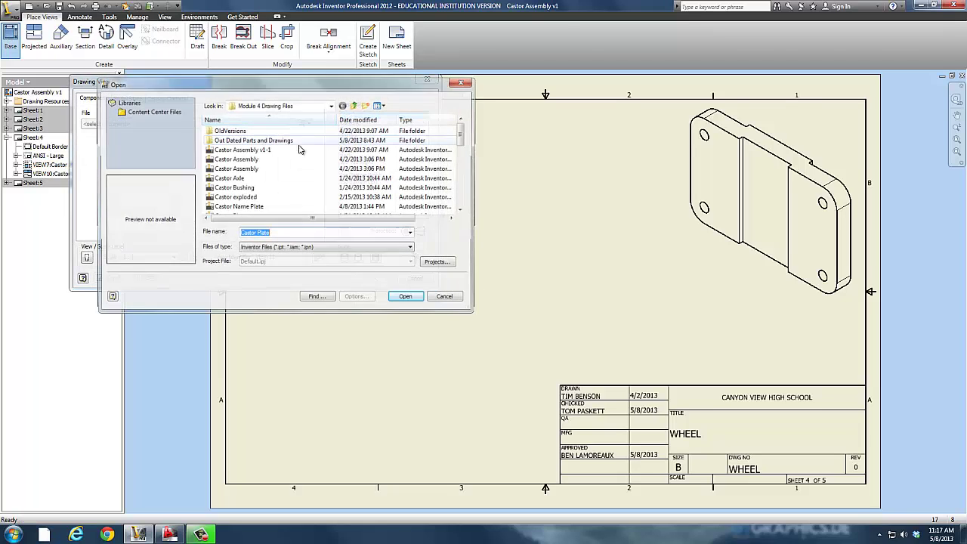
pyautogui.click(238, 188)
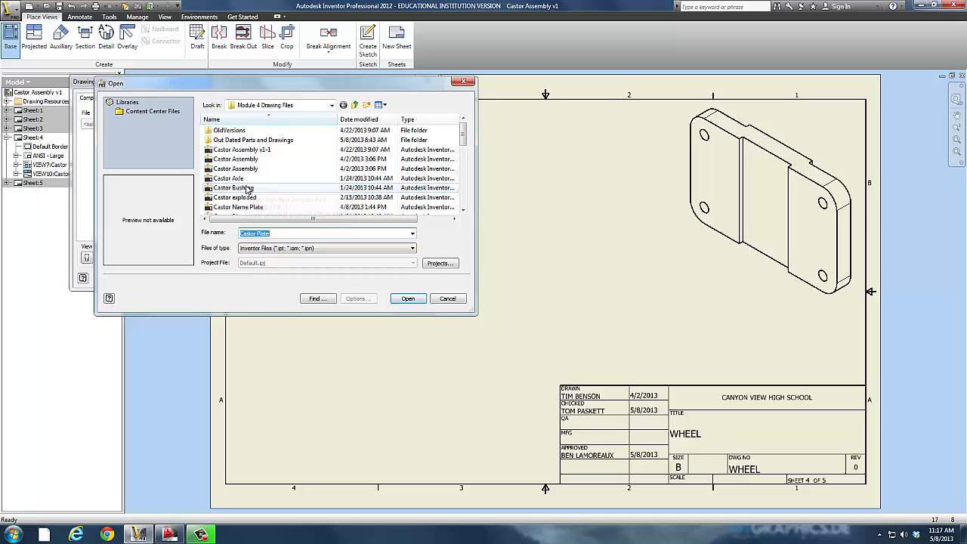
pyautogui.click(408, 299)
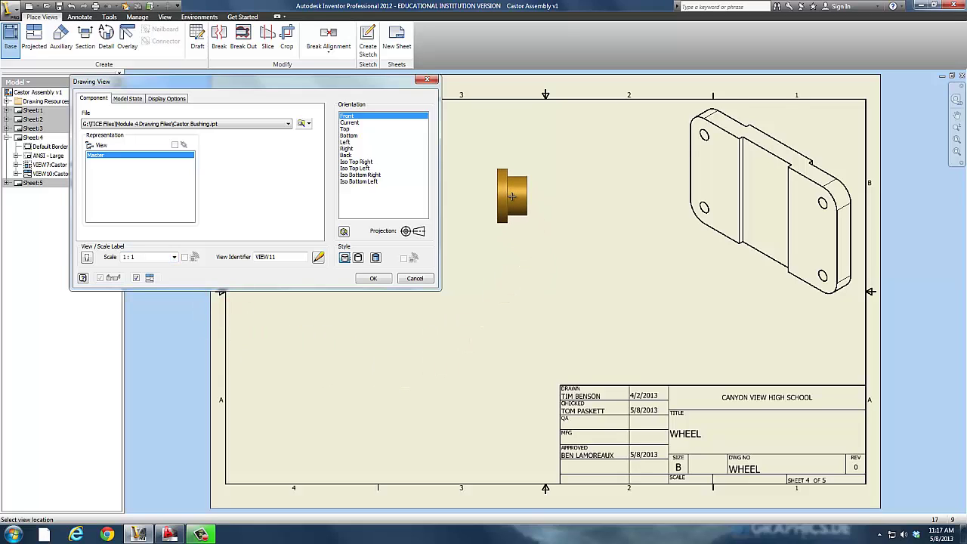
pyautogui.click(512, 196)
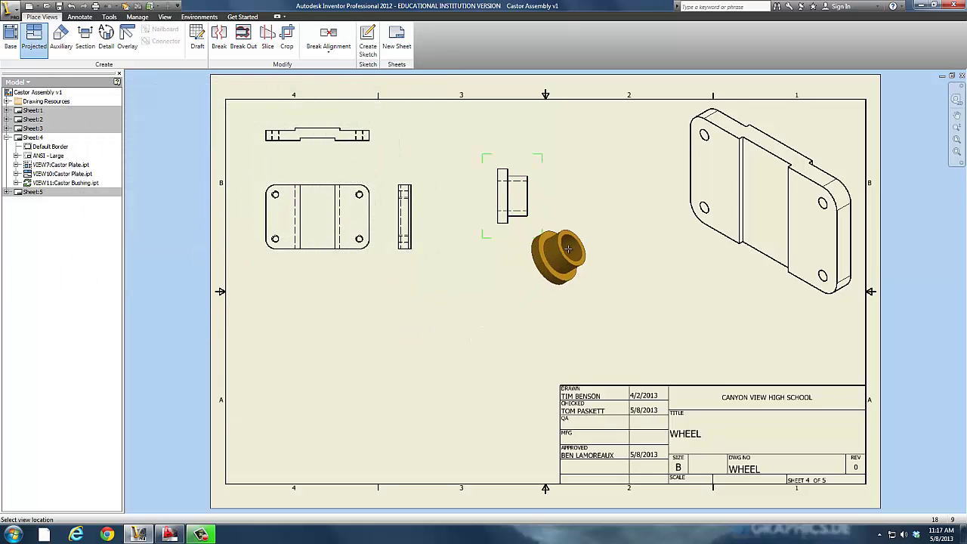
pyautogui.click(588, 196)
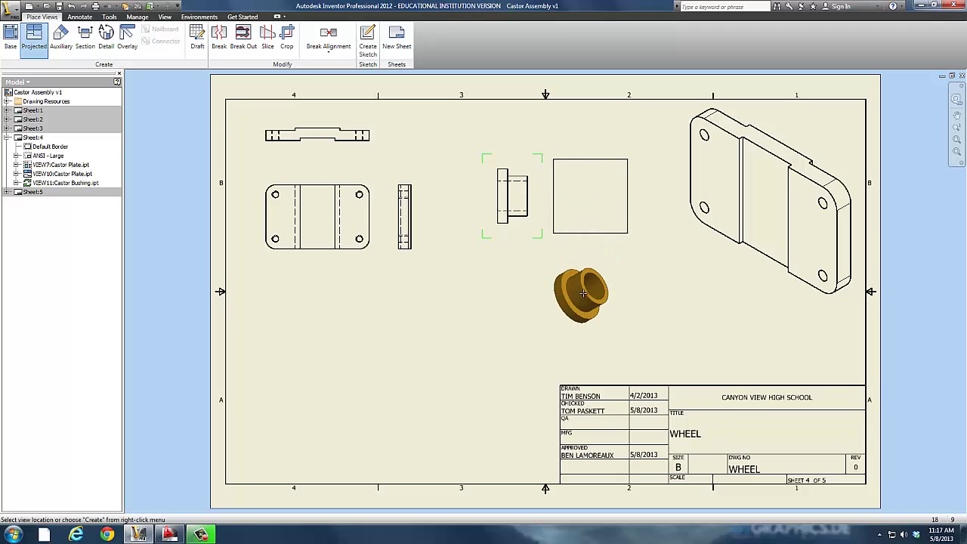
pyautogui.rightClick(584, 293)
pyautogui.click(607, 297)
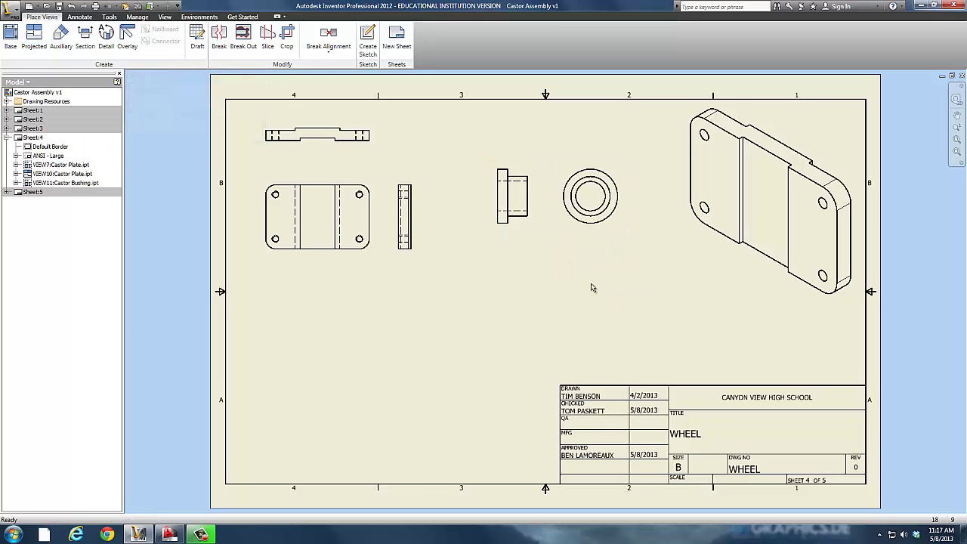
# Place a second 1:1 Castor Bushing.ipt view lower on the sheet with its end view projected right.
pyautogui.click(11, 36)
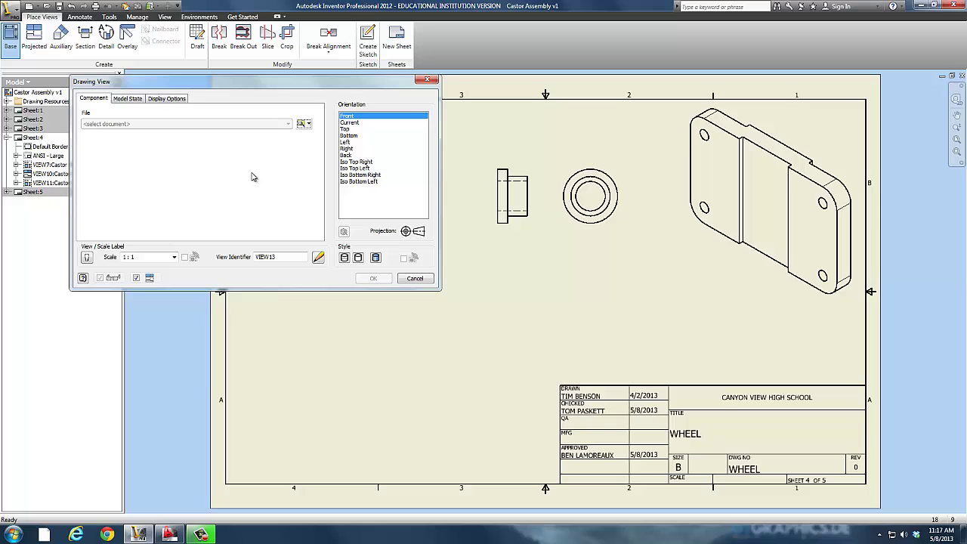
pyautogui.click(305, 125)
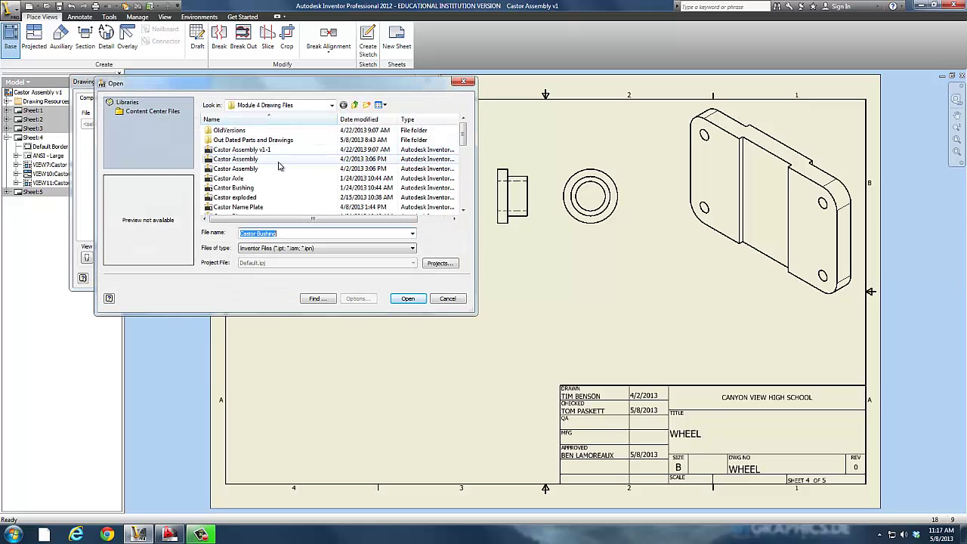
pyautogui.click(235, 187)
pyautogui.click(407, 299)
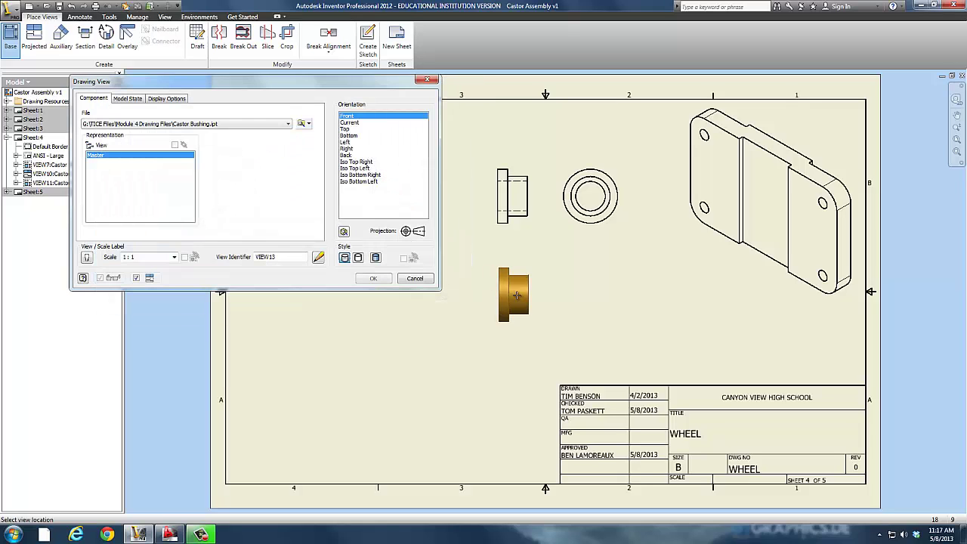
pyautogui.click(514, 295)
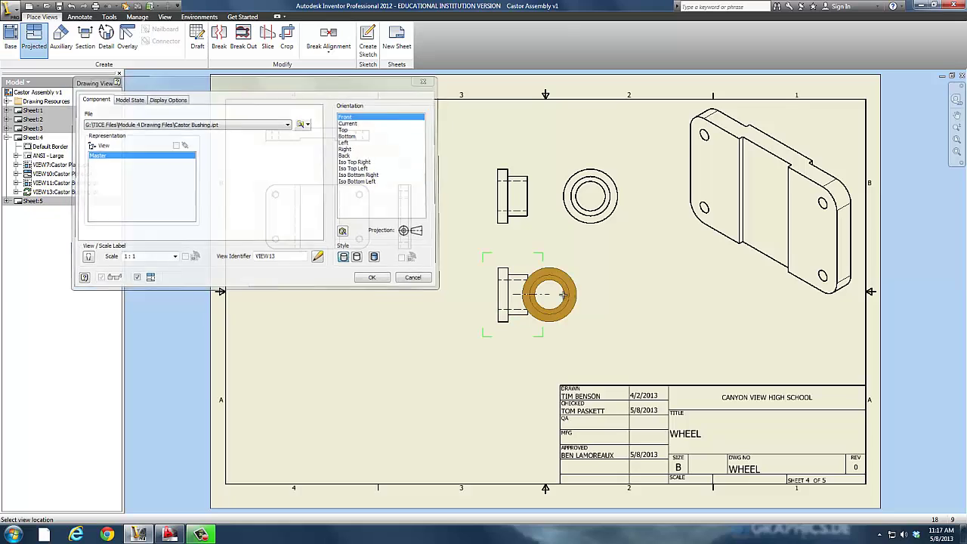
pyautogui.click(600, 298)
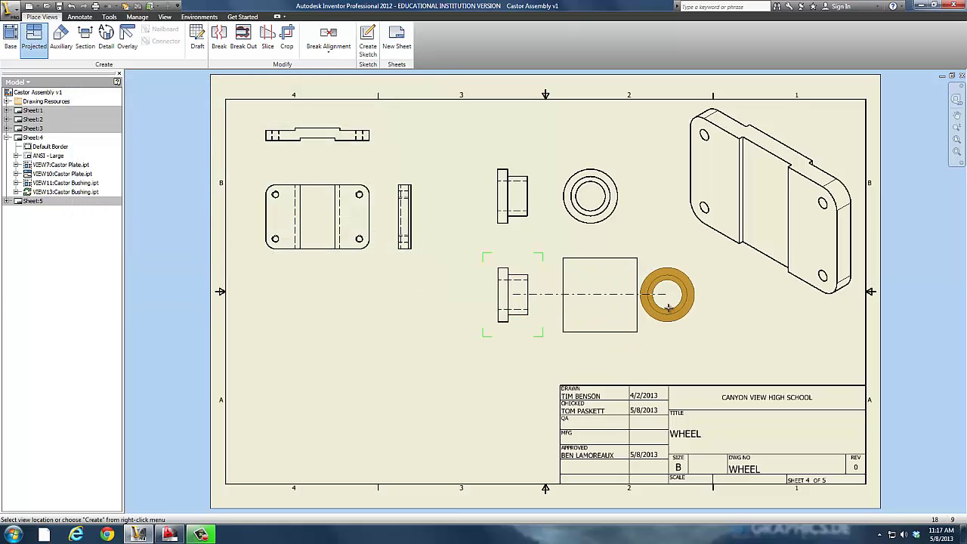
pyautogui.rightClick(681, 303)
pyautogui.click(700, 308)
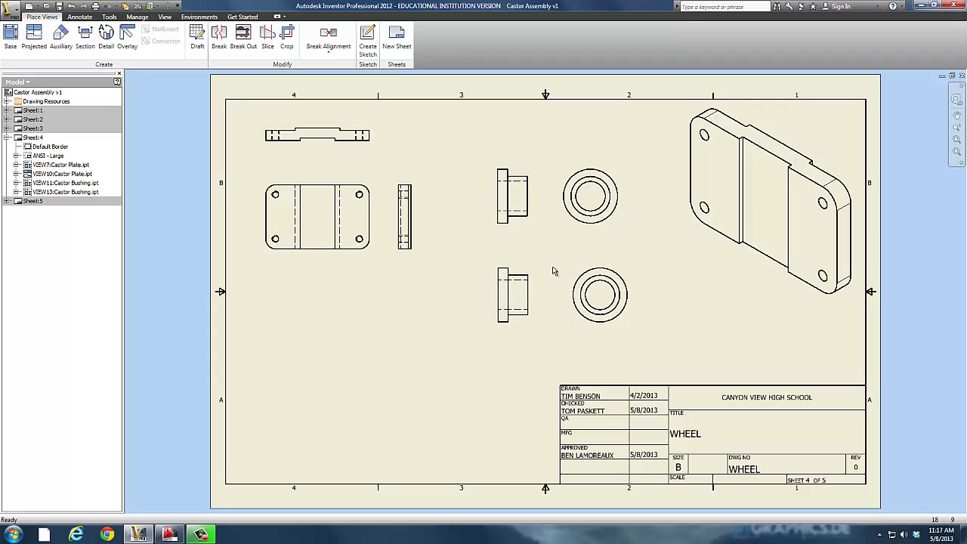
# Rescale the lower Castor Bushing views to 2:1 and move the two bushing view pairs apart.
pyautogui.rightClick(523, 334)
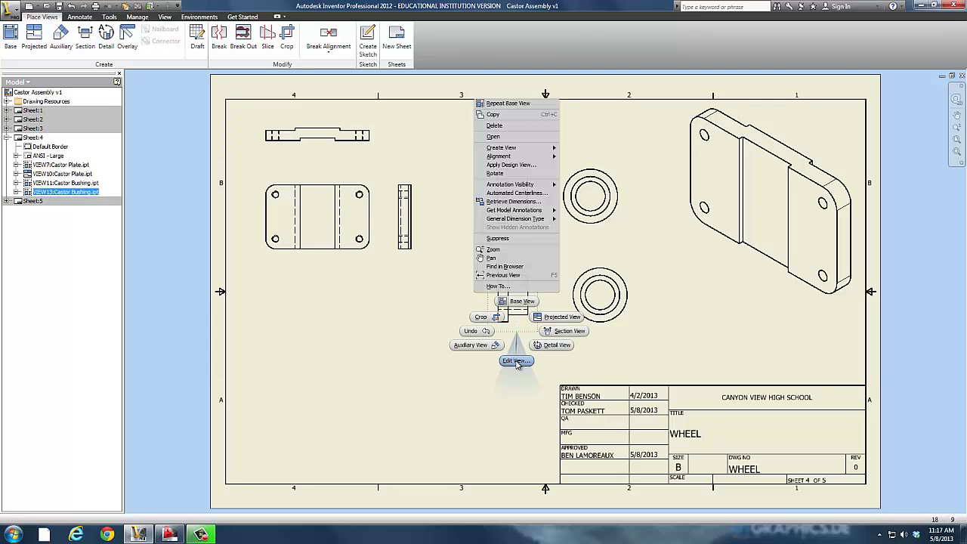
pyautogui.click(517, 362)
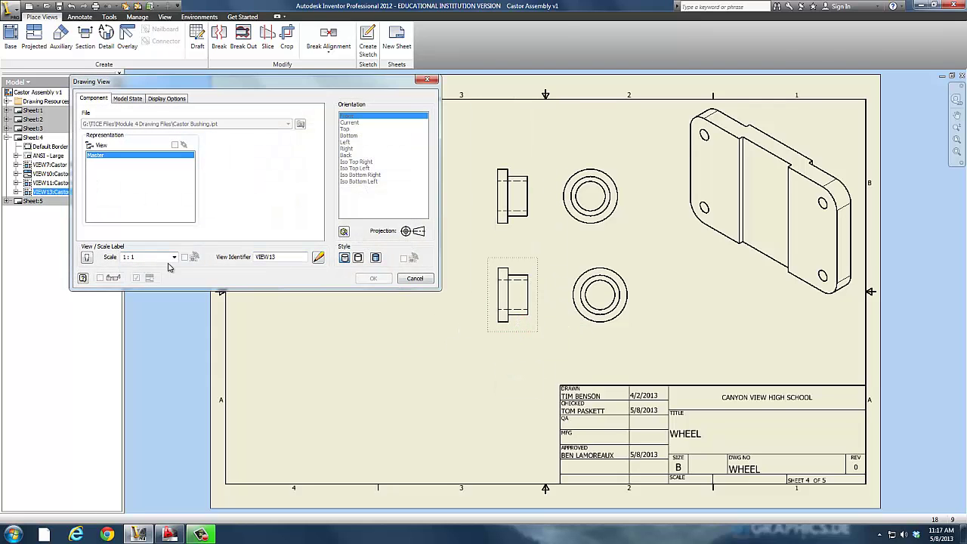
pyautogui.click(173, 257)
pyautogui.click(145, 286)
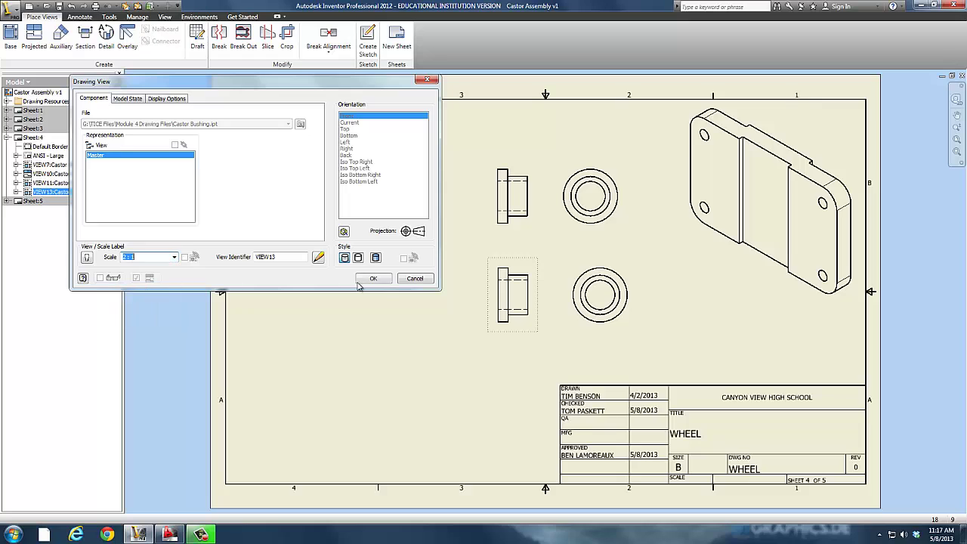
pyautogui.click(374, 279)
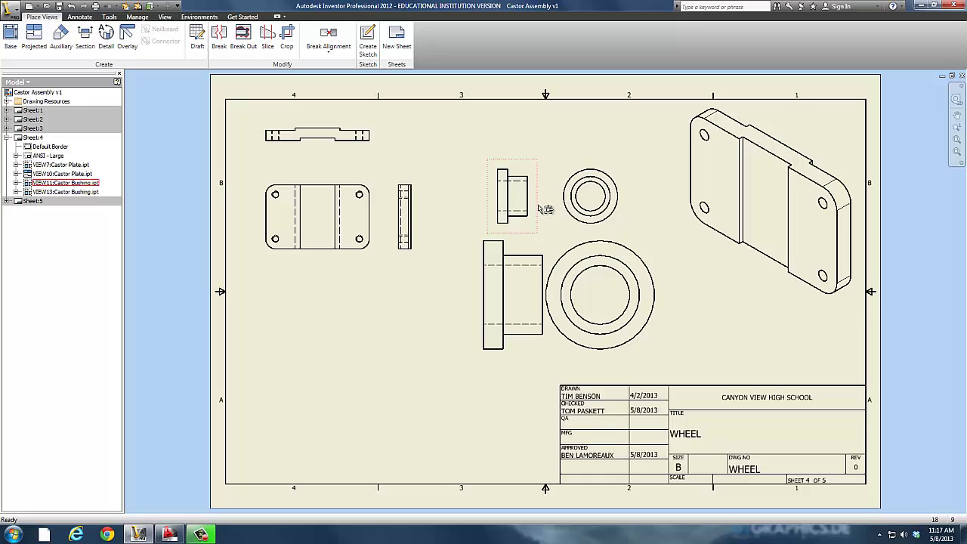
pyautogui.moveTo(522, 213); pyautogui.dragTo(505, 172)
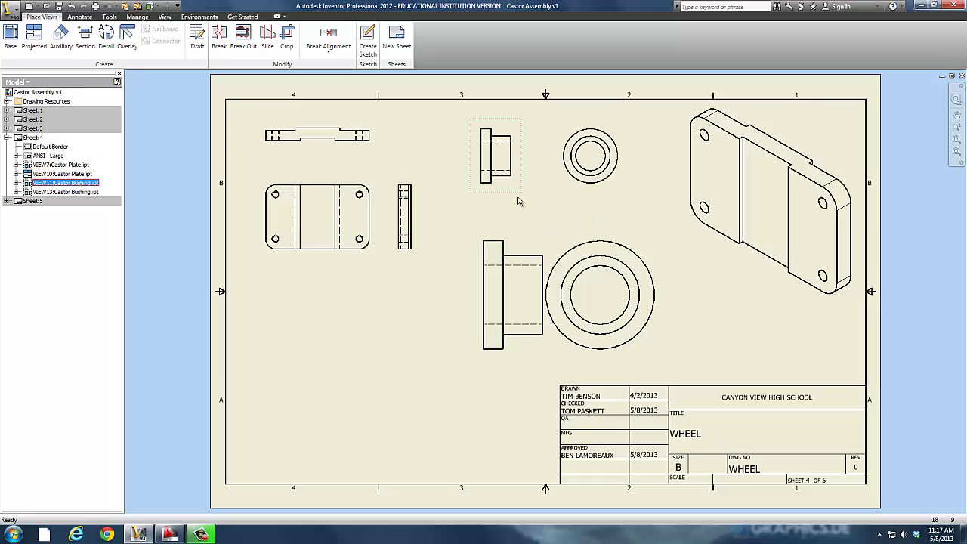
pyautogui.moveTo(649, 236); pyautogui.dragTo(674, 239)
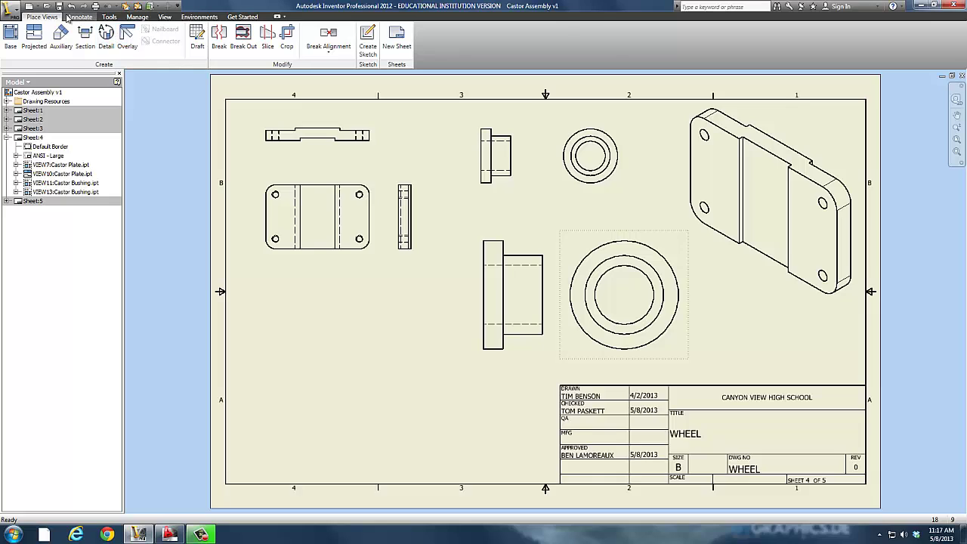
# Add a .75 dimension below the small Castor Bushing side view, discarding a stray .63 one.
pyautogui.click(79, 17)
pyautogui.click(18, 39)
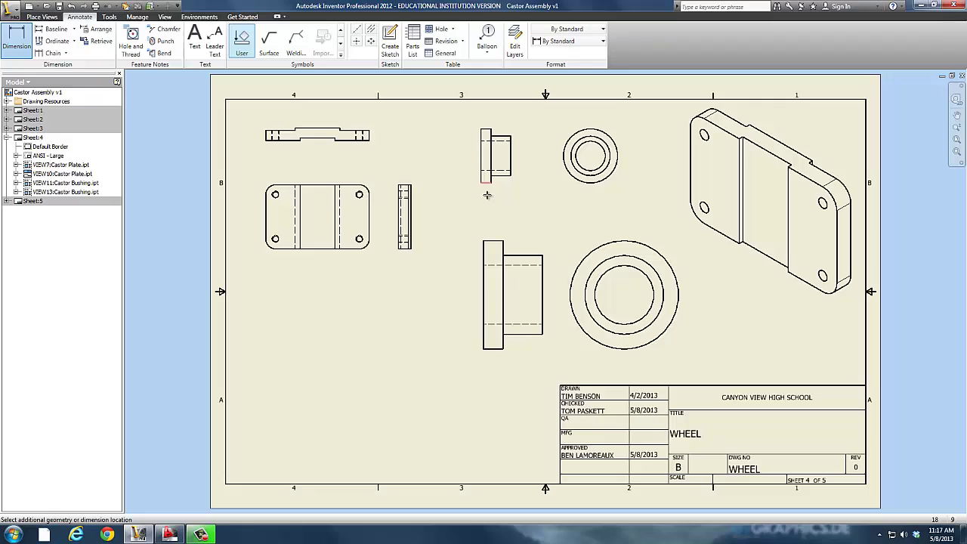
pyautogui.click(506, 181)
pyautogui.press('Escape')
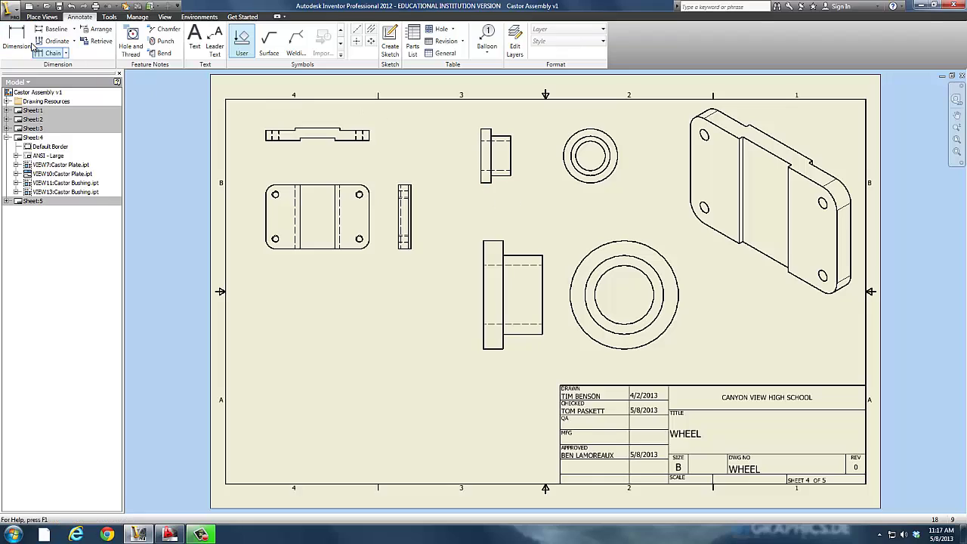
pyautogui.click(482, 178)
pyautogui.click(512, 178)
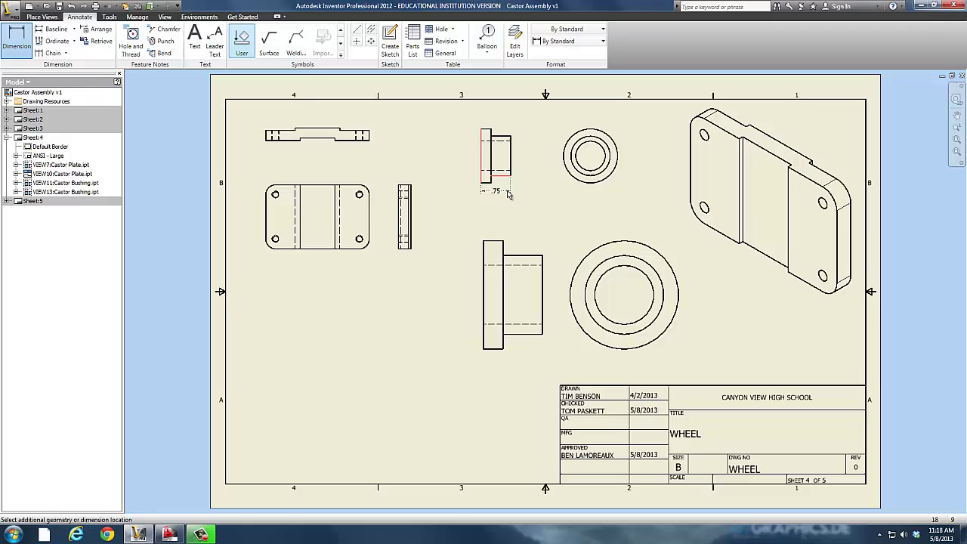
pyautogui.click(499, 199)
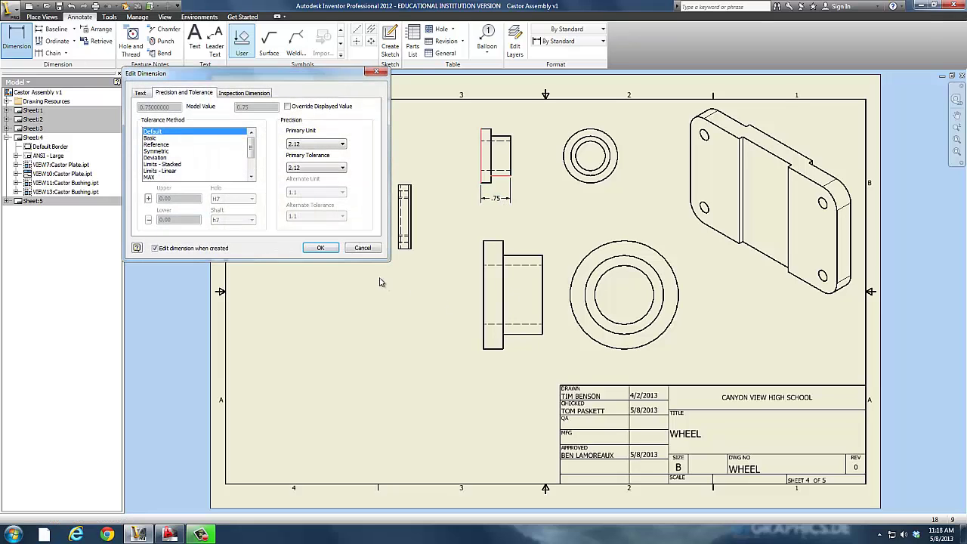
pyautogui.click(324, 248)
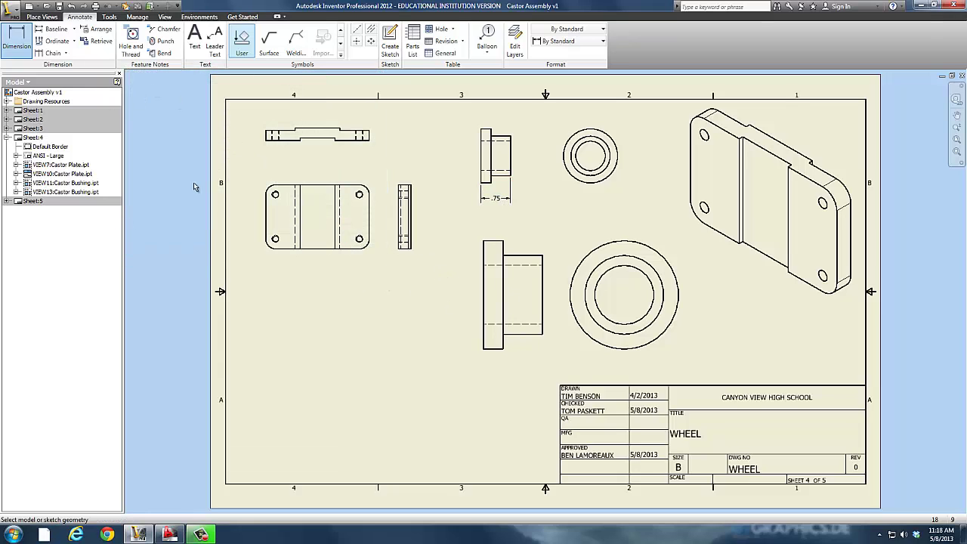
# Dimension the 2:1 Castor Bushing side view's width as .75, placed below the view.
pyautogui.click(483, 349)
pyautogui.click(542, 338)
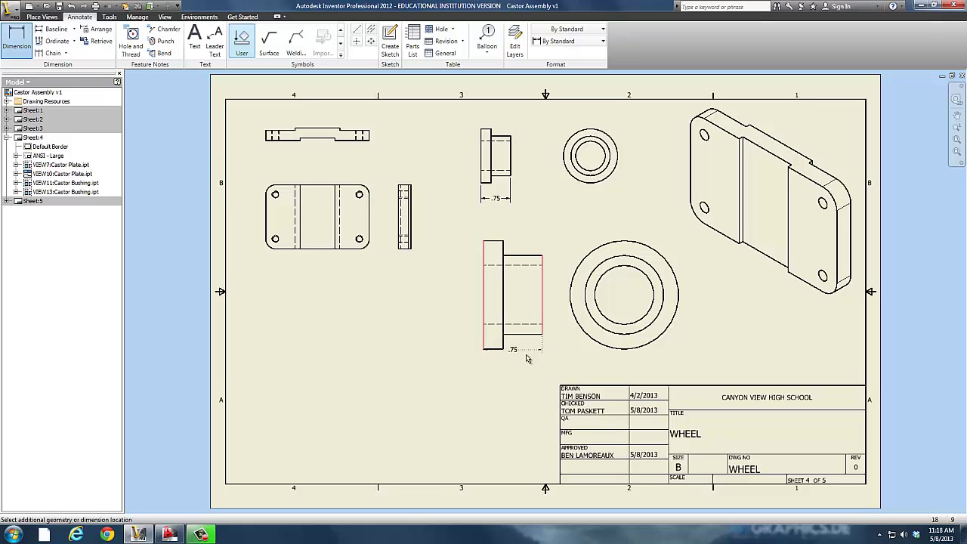
pyautogui.click(515, 368)
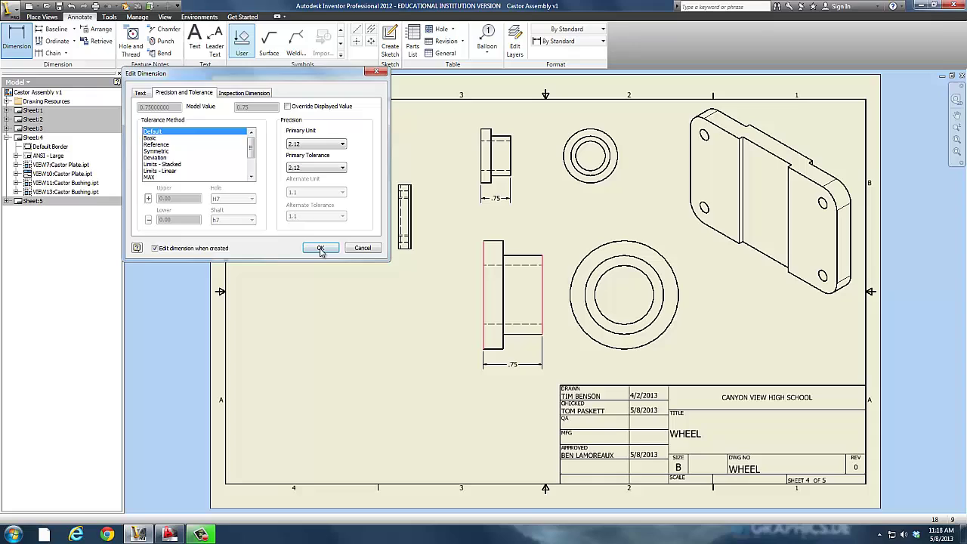
pyautogui.click(324, 249)
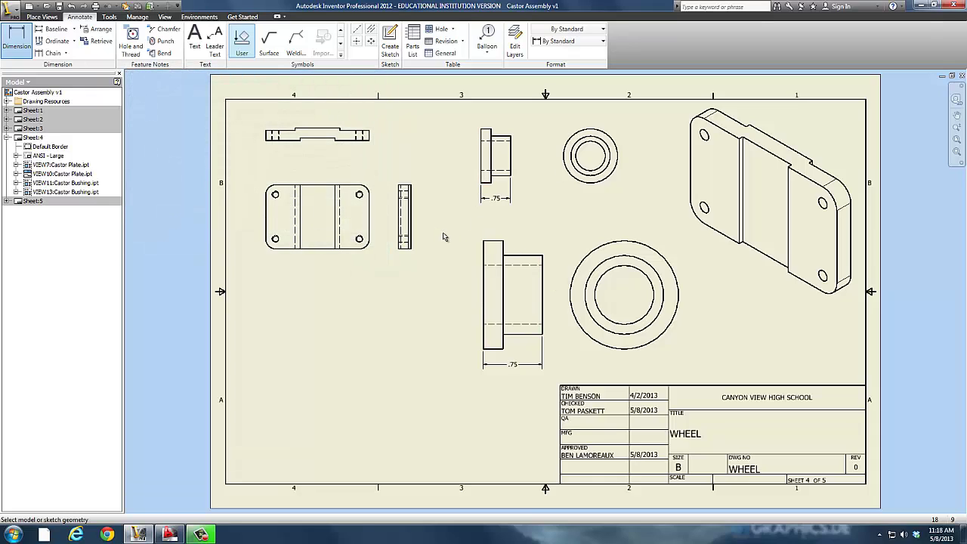